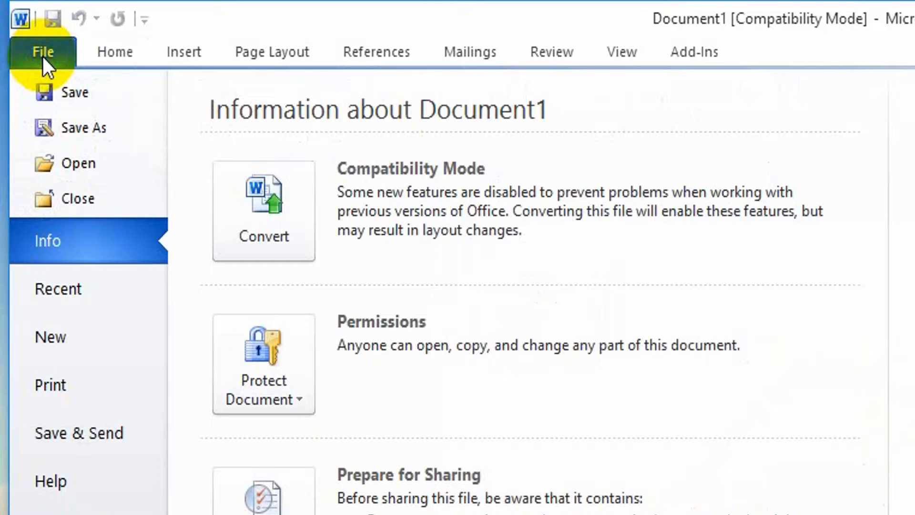
Step: Save the logo document to the Desktop as a PDF named Doc1234
{"action": "left_click", "coordinate": [94, 133]}
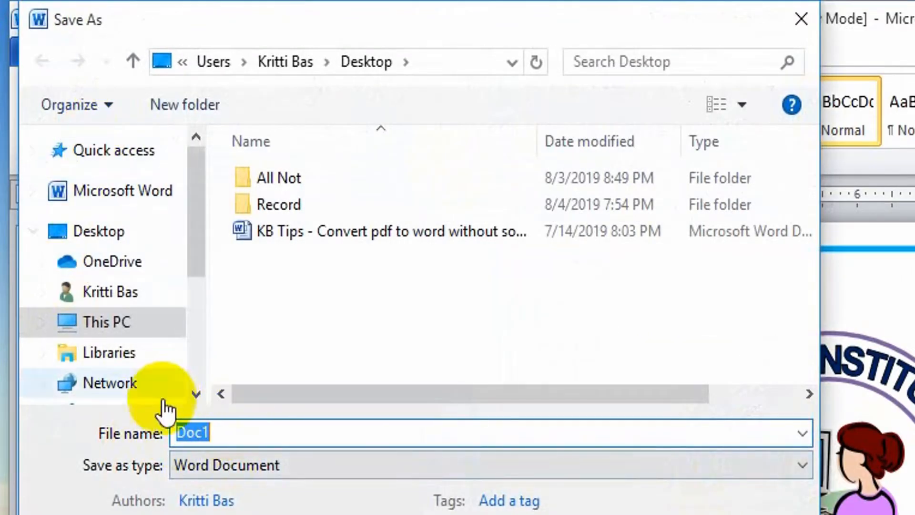
{"action": "left_click", "coordinate": [85, 241]}
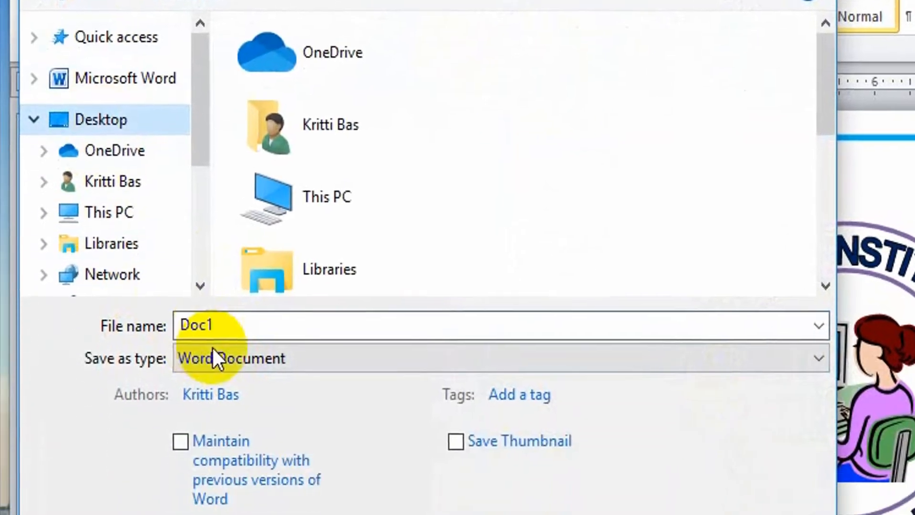
{"action": "left_click", "coordinate": [216, 432]}
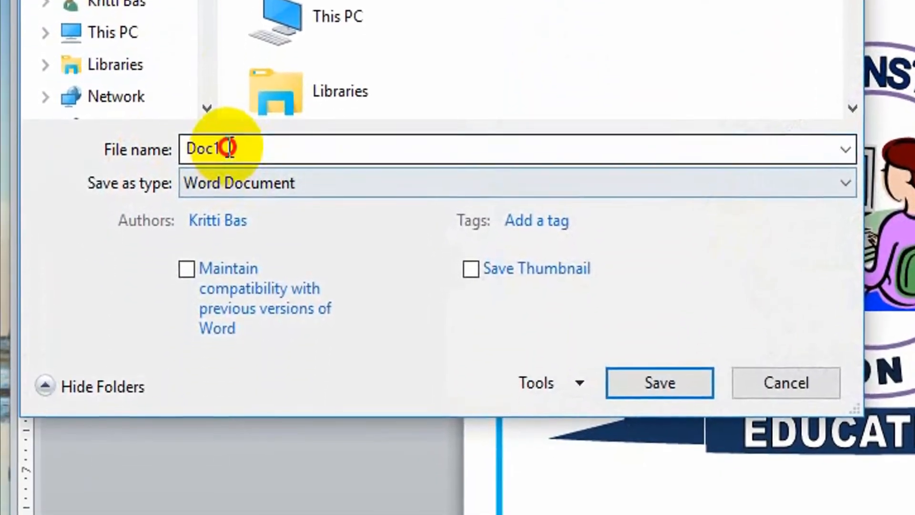
{"action": "left_click", "coordinate": [217, 433]}
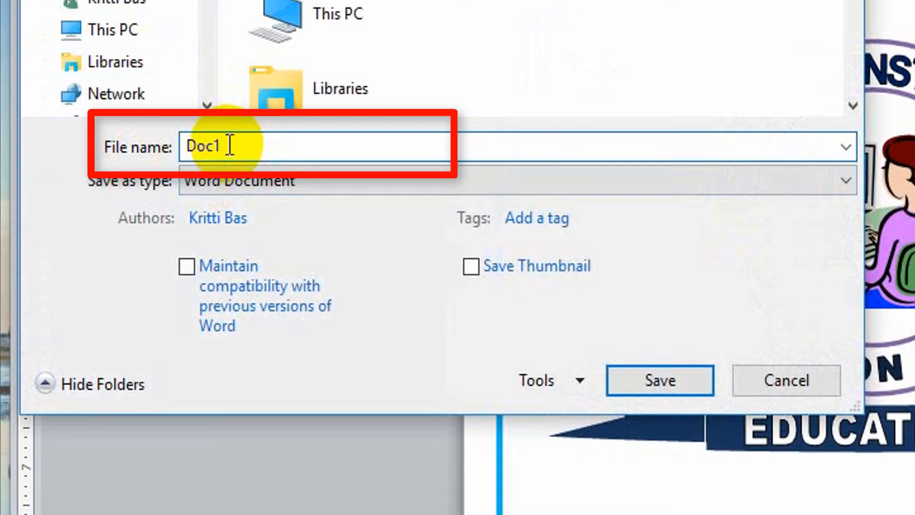
{"action": "type", "text": "23"}
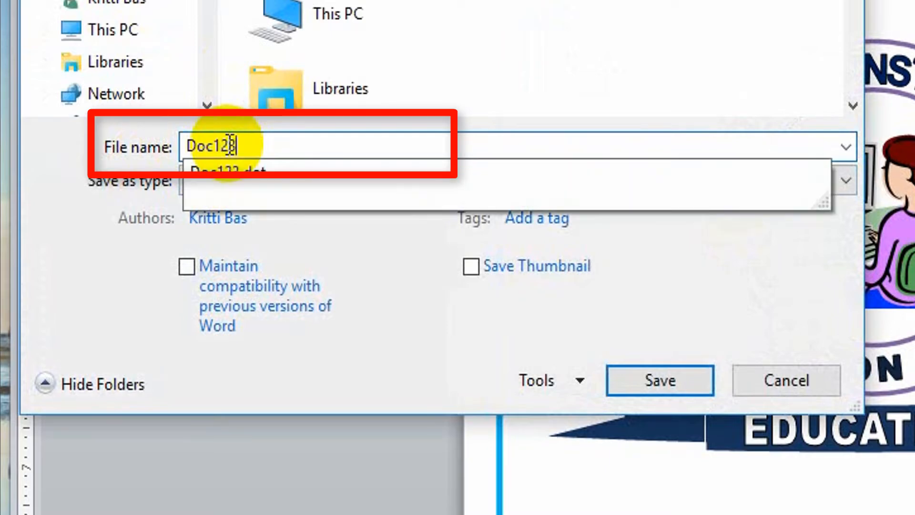
{"action": "type", "text": "4"}
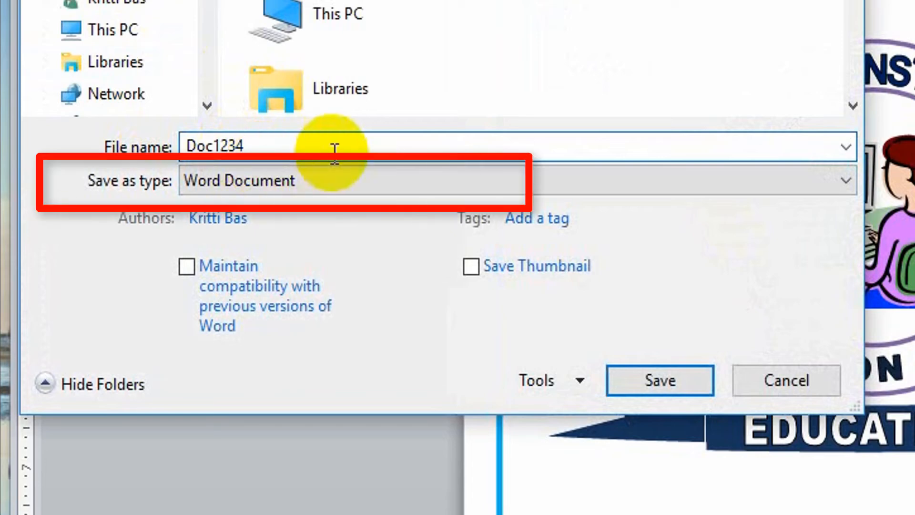
{"action": "left_click", "coordinate": [345, 186]}
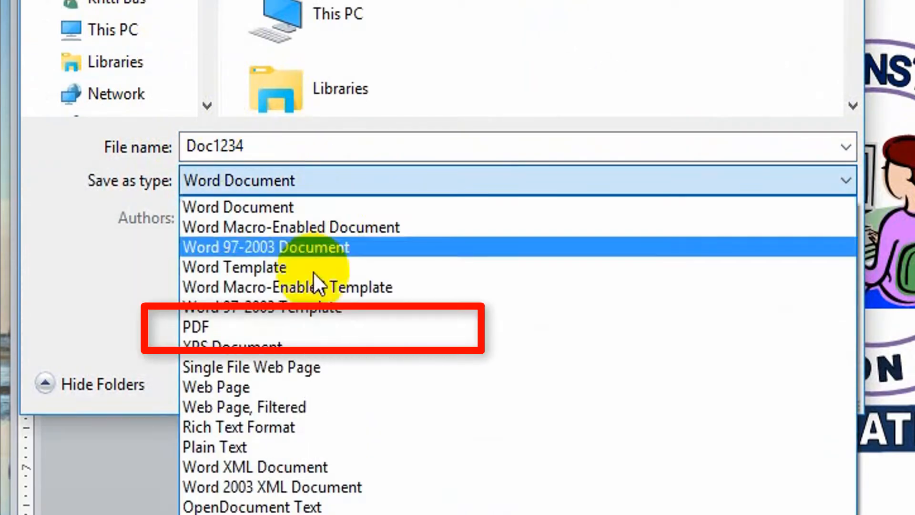
{"action": "left_click", "coordinate": [294, 327]}
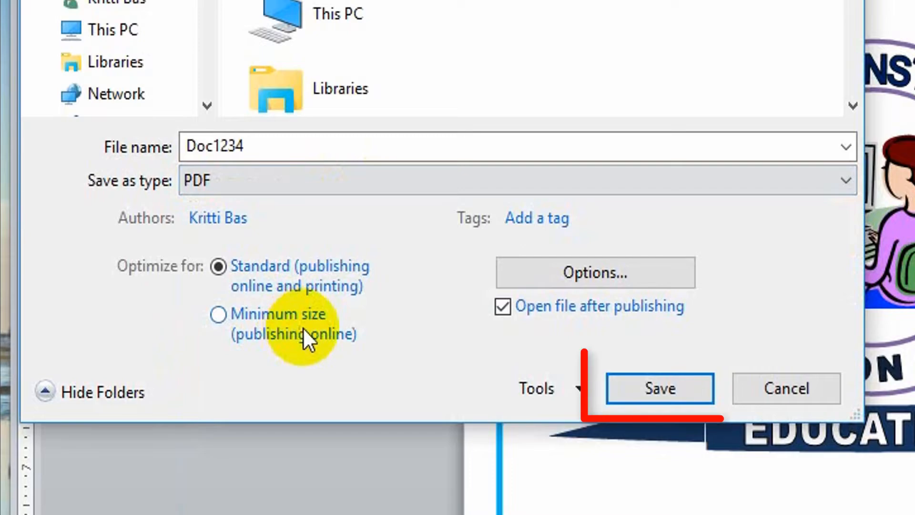
{"action": "left_click", "coordinate": [686, 392]}
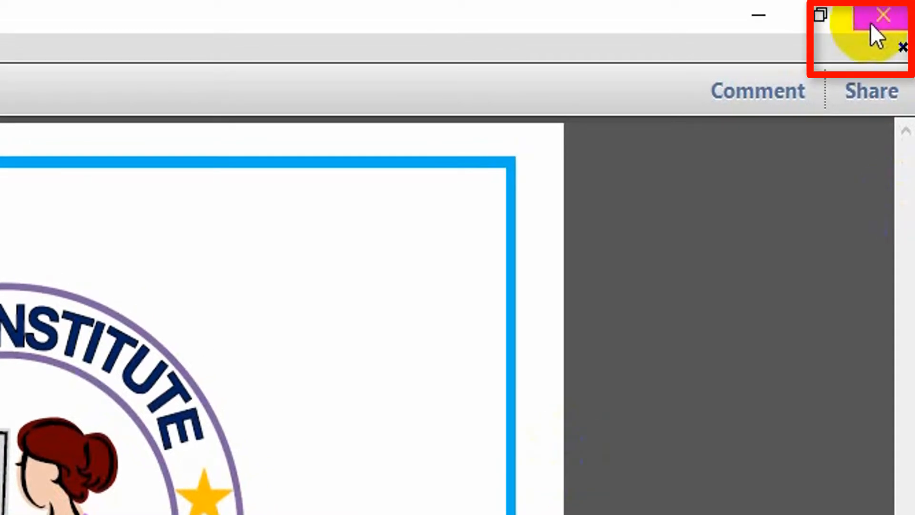
Step: Close the exported PDF and the Word document, saving the latter to the Desktop as a Word Document named Doc1
{"action": "left_click", "coordinate": [871, 25]}
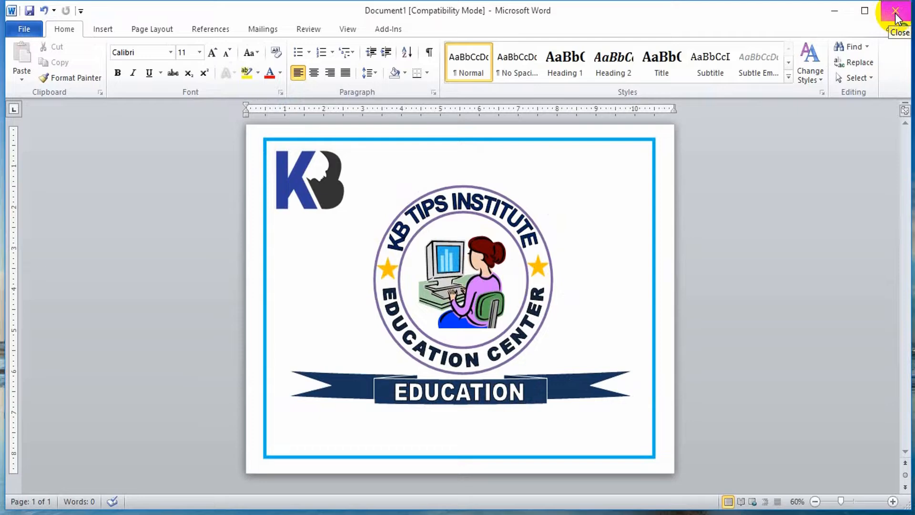
{"action": "left_click", "coordinate": [895, 16]}
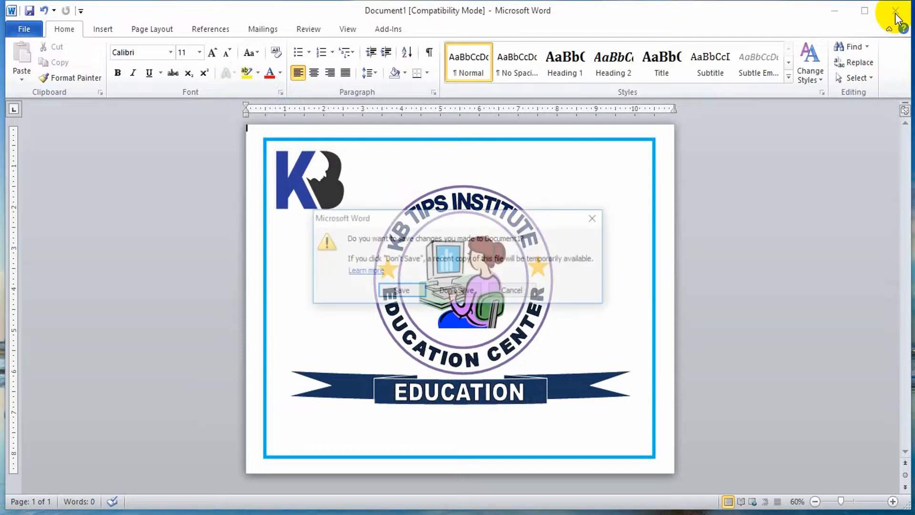
{"action": "left_click", "coordinate": [418, 293]}
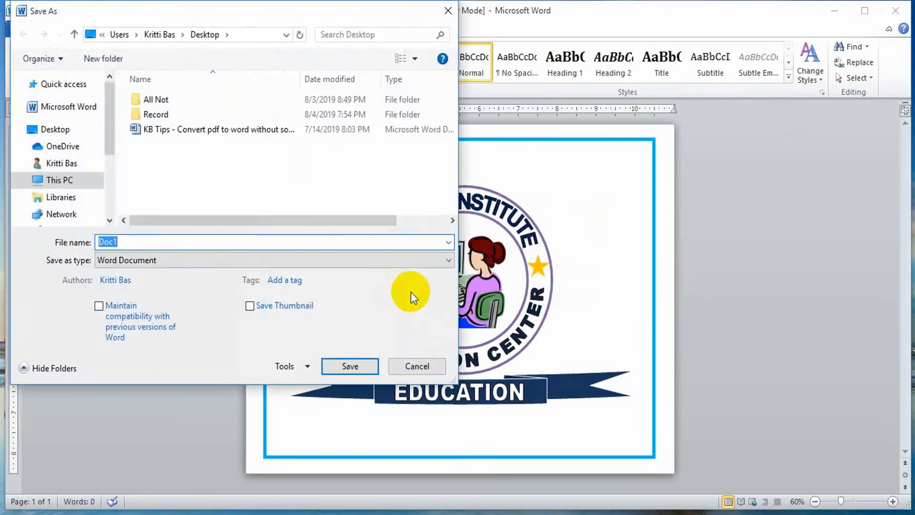
{"action": "left_click", "coordinate": [359, 366]}
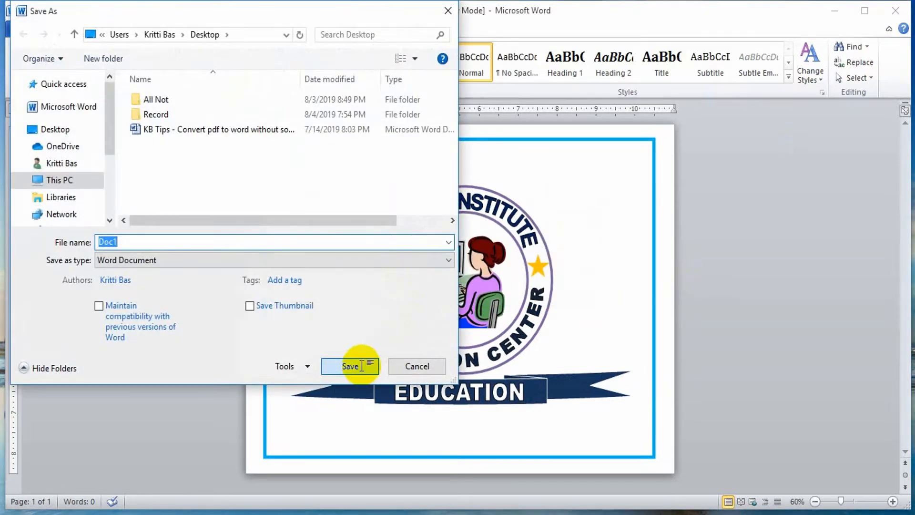
{"action": "left_click", "coordinate": [619, 296]}
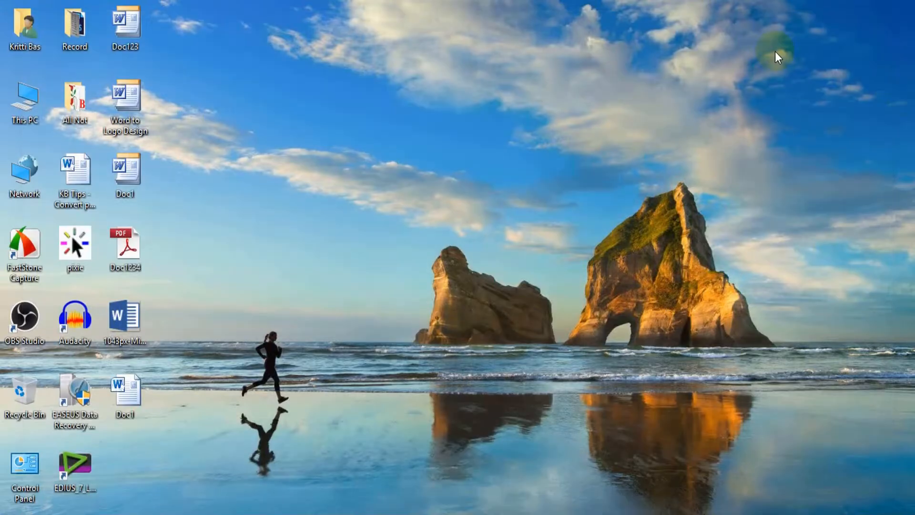
{"action": "right_click", "coordinate": [503, 34]}
{"action": "left_click", "coordinate": [539, 81]}
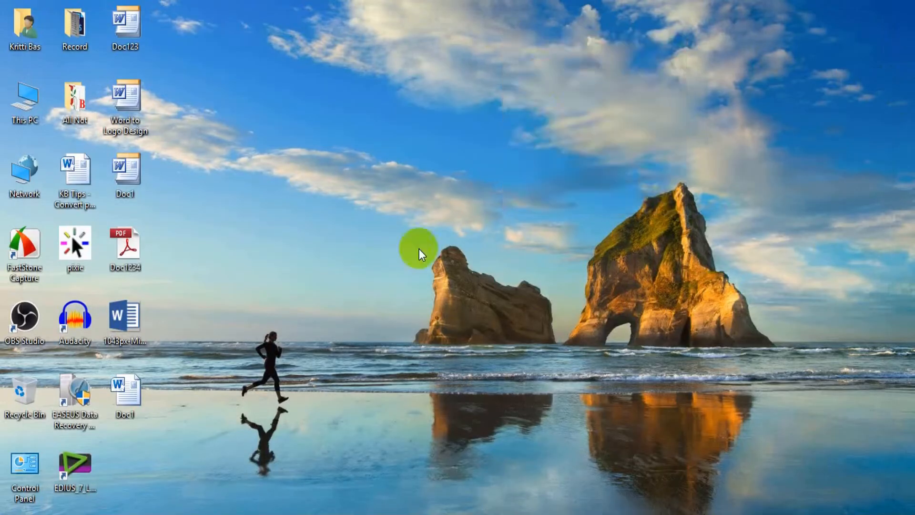
Step: Switch to Chrome, search Google for "online image converter" and open the "Online image converter to JPEG" result
{"action": "left_click", "coordinate": [340, 511]}
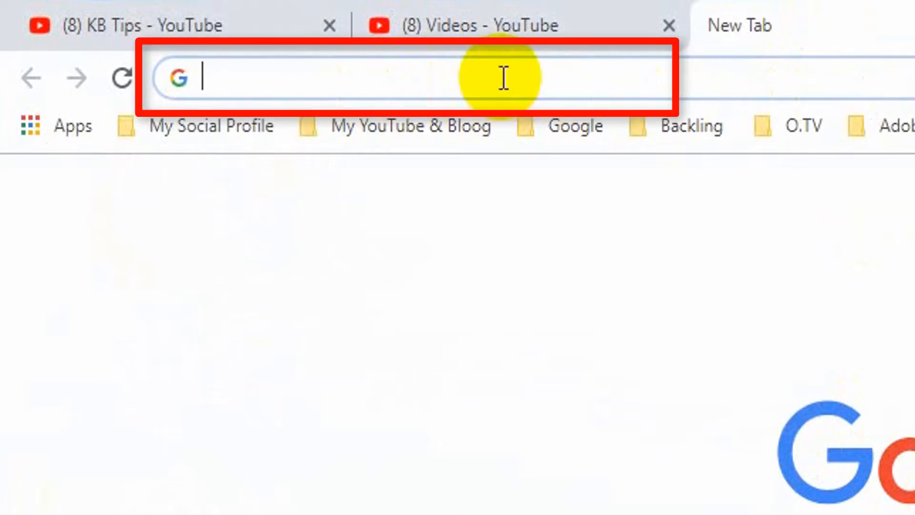
{"action": "type", "text": "online image converter"}
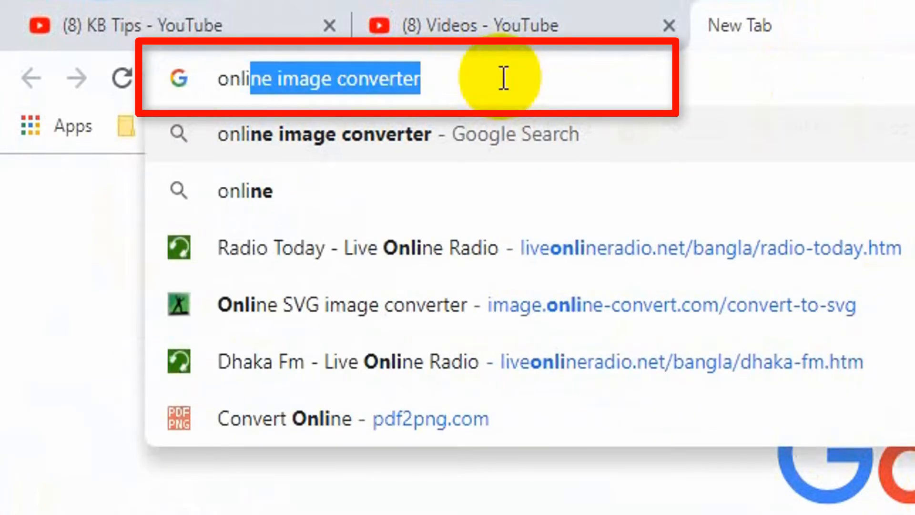
{"action": "left_click", "coordinate": [438, 85]}
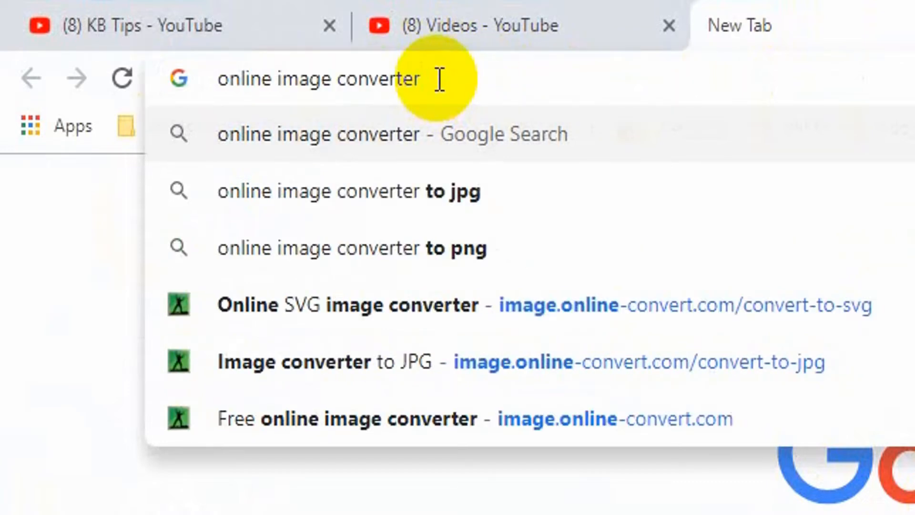
{"action": "key", "text": "Return"}
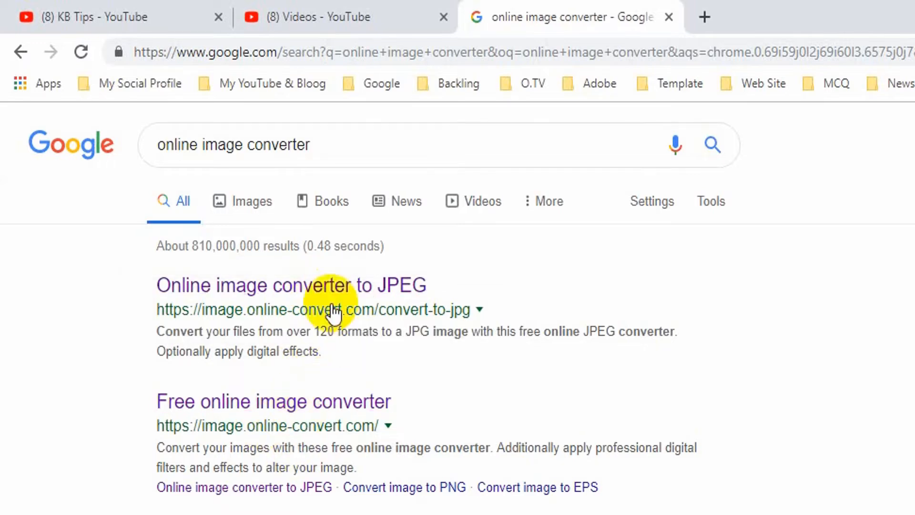
{"action": "left_click", "coordinate": [304, 293]}
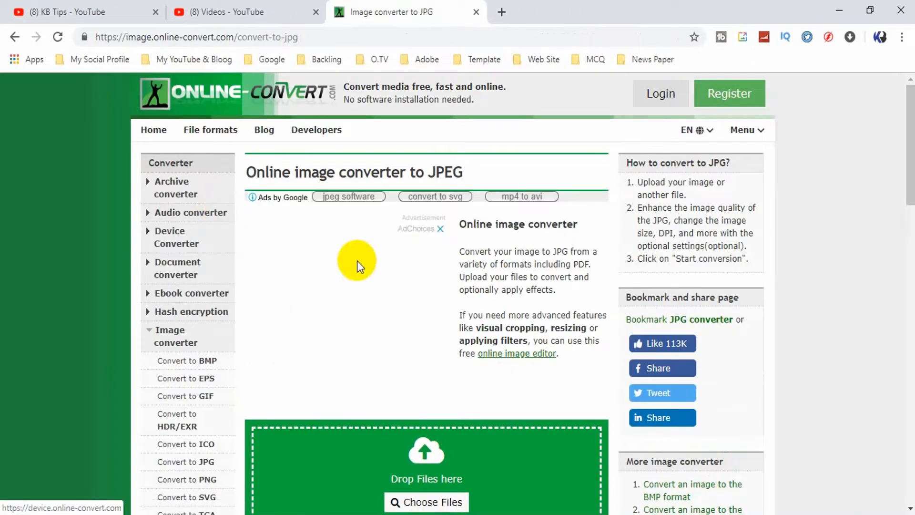
Step: Upload the Doc1234 PDF from the Desktop to the JPEG converter
{"action": "scroll", "coordinate": [491, 281], "scroll_direction": "down", "scroll_amount": 5}
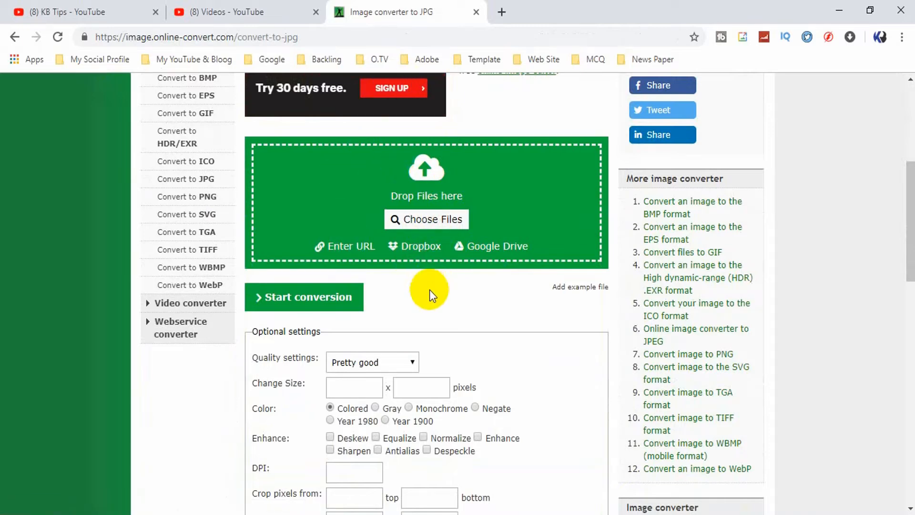
{"action": "scroll", "coordinate": [431, 290], "scroll_direction": "down", "scroll_amount": 3}
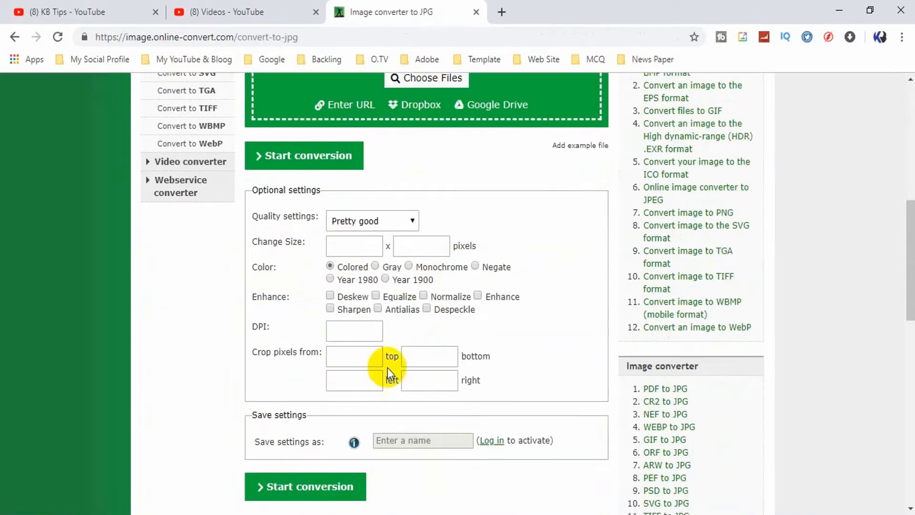
{"action": "scroll", "coordinate": [417, 293], "scroll_direction": "up", "scroll_amount": 3}
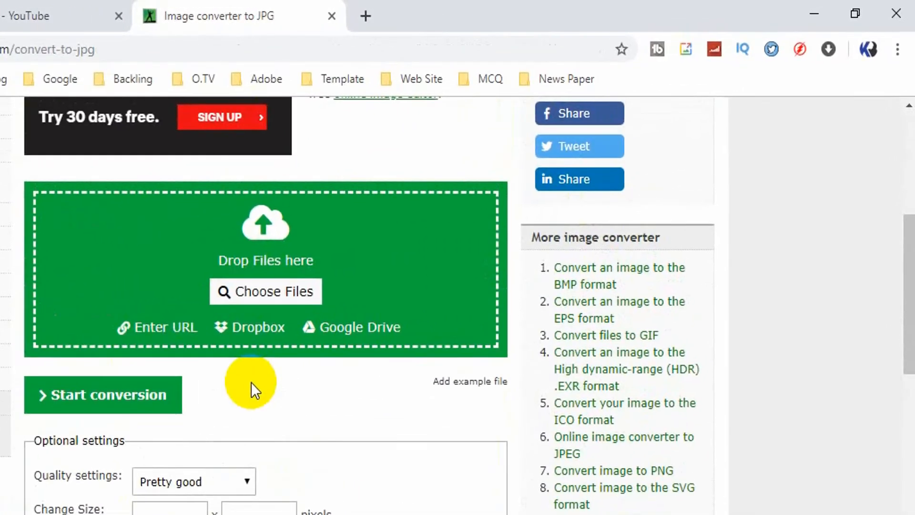
{"action": "left_click", "coordinate": [275, 295]}
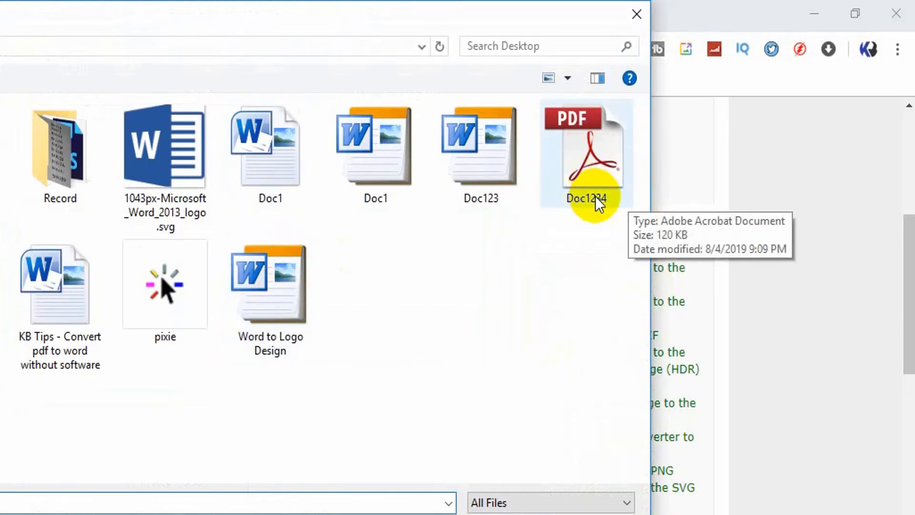
{"action": "left_click", "coordinate": [594, 170]}
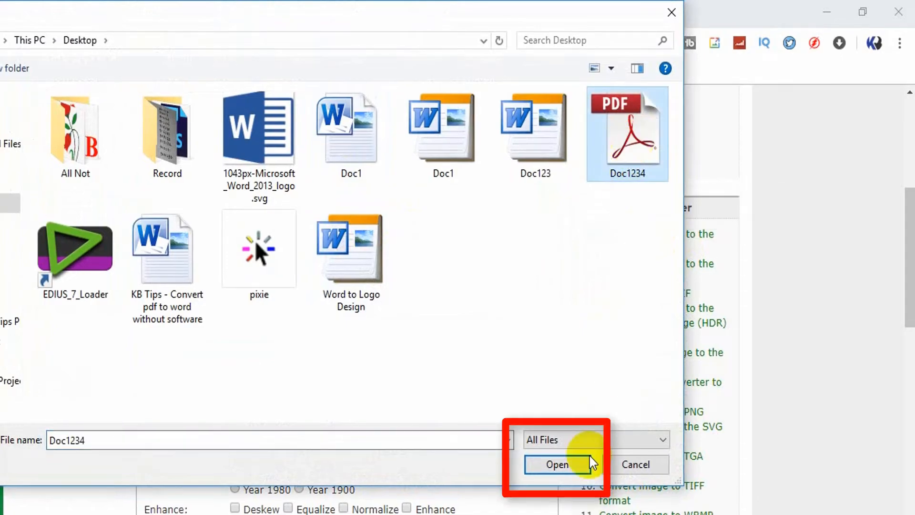
{"action": "left_click", "coordinate": [563, 465]}
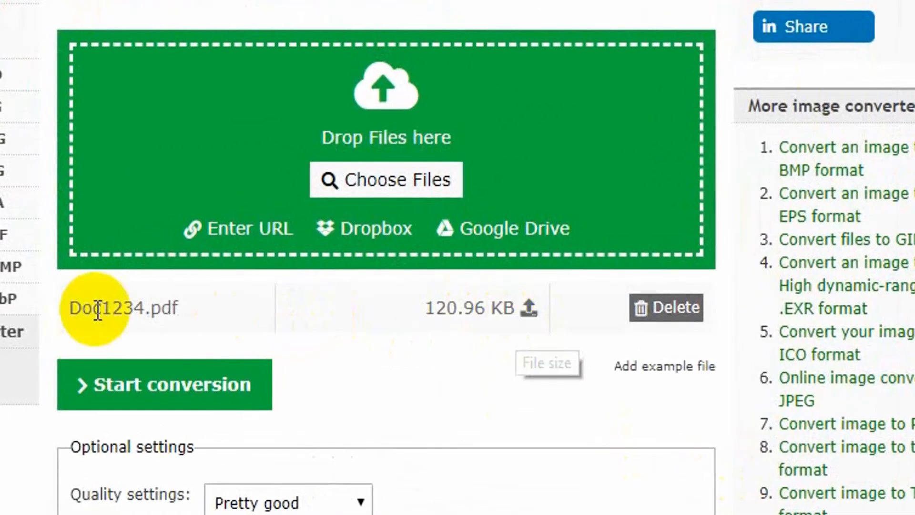
Step: Examine the uploaded file's name and the optional size and crop settings for the conversion
{"action": "left_click_drag", "start_coordinate": [71, 308], "coordinate": [185, 309]}
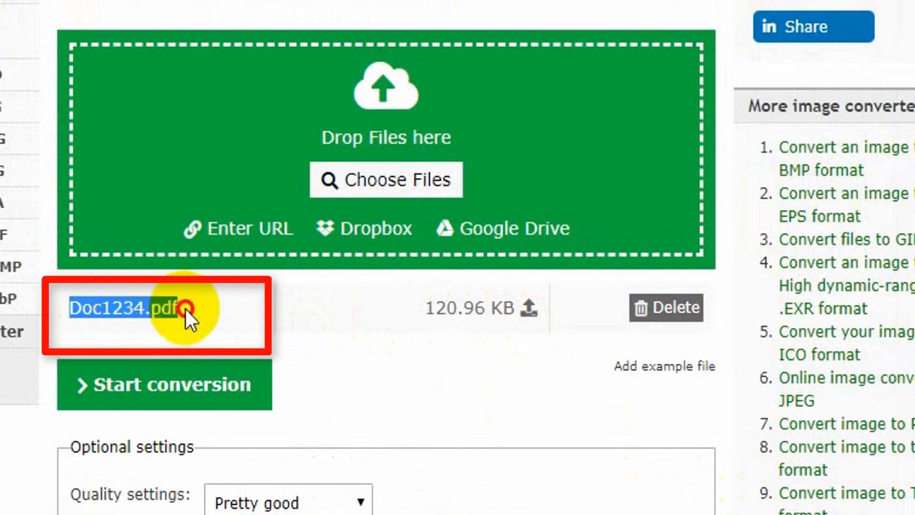
{"action": "left_click", "coordinate": [227, 310]}
{"action": "scroll", "coordinate": [358, 334], "scroll_direction": "down", "scroll_amount": 5}
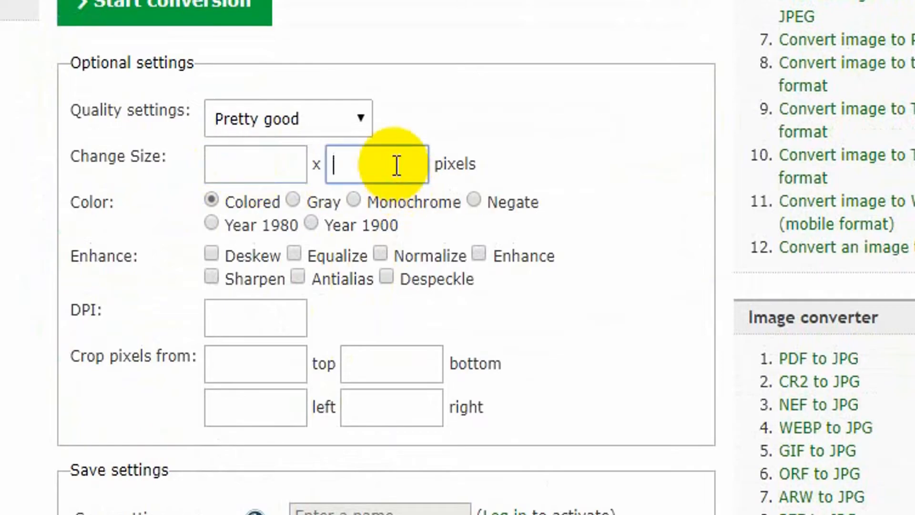
{"action": "key", "text": "shift+Tab"}
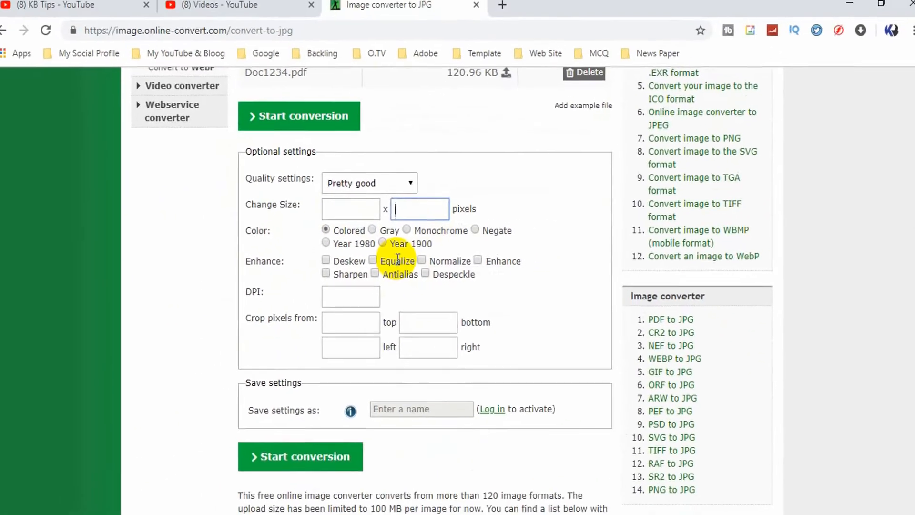
{"action": "left_click", "coordinate": [345, 325]}
{"action": "left_click", "coordinate": [423, 320]}
{"action": "left_click", "coordinate": [423, 347]}
{"action": "left_click", "coordinate": [352, 343]}
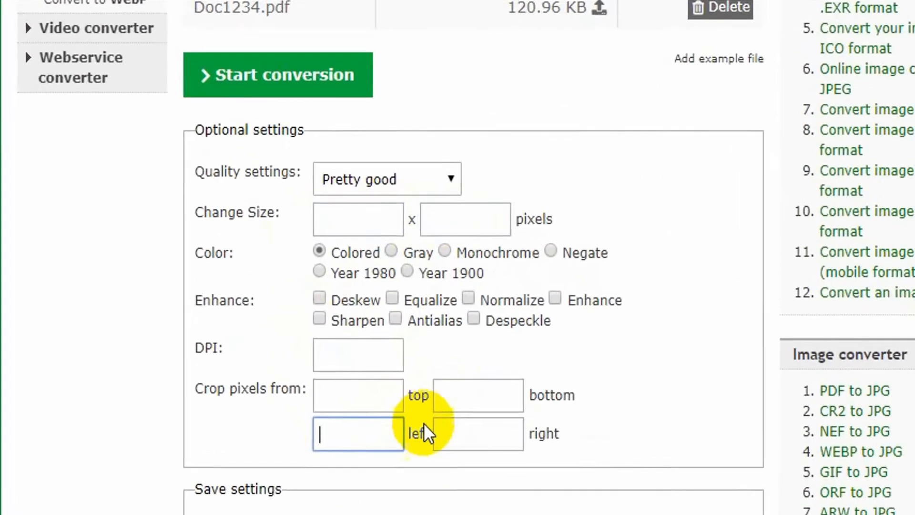
Step: Set the conversion quality to Best quality, start converting the PDF to JPG and go to the converted file's download options
{"action": "left_click", "coordinate": [407, 186]}
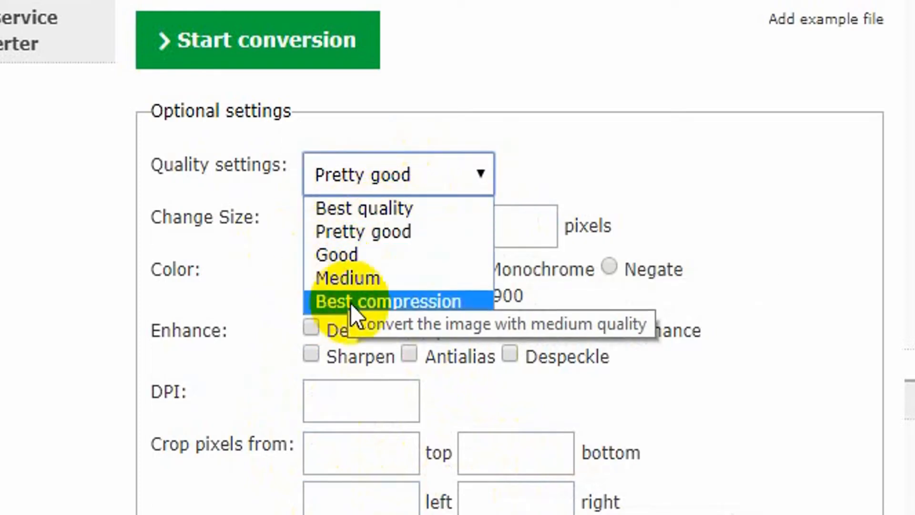
{"action": "left_click", "coordinate": [377, 212]}
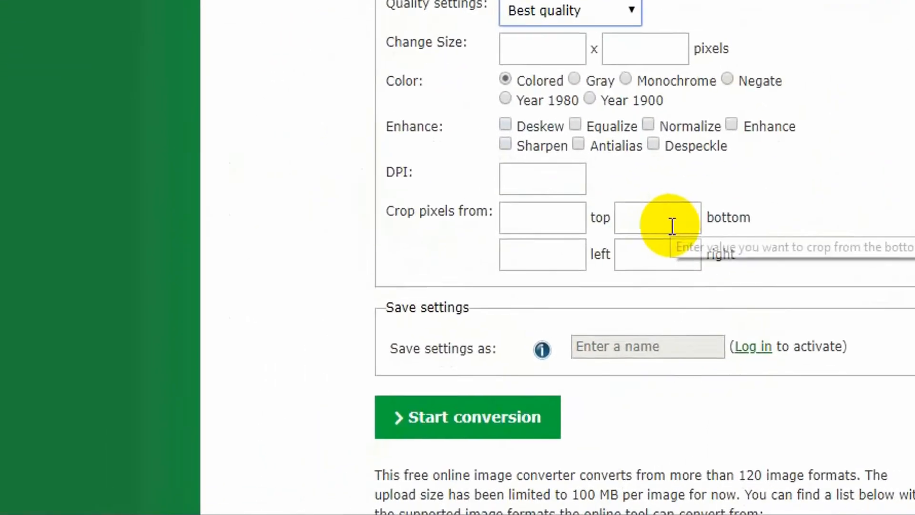
{"action": "left_click", "coordinate": [472, 412]}
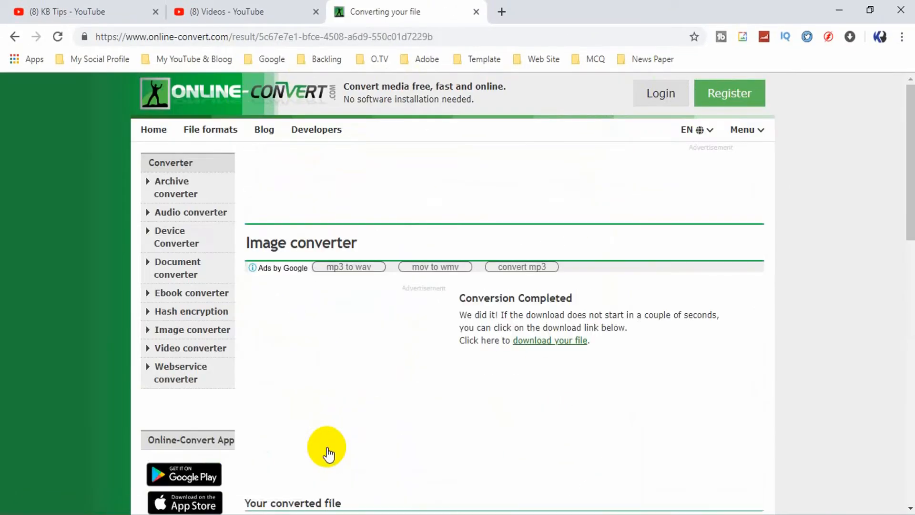
{"action": "scroll", "coordinate": [562, 400], "scroll_direction": "down", "scroll_amount": 5}
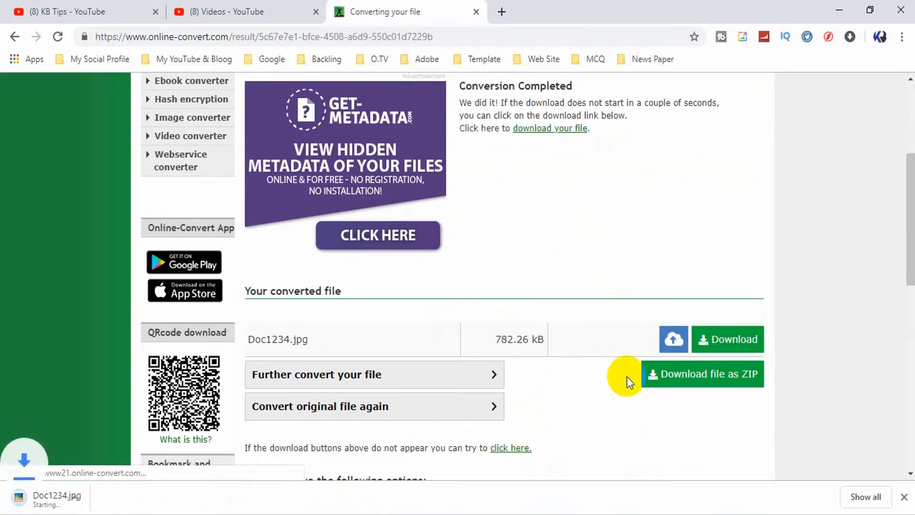
{"action": "scroll", "coordinate": [564, 406], "scroll_direction": "down", "scroll_amount": 3}
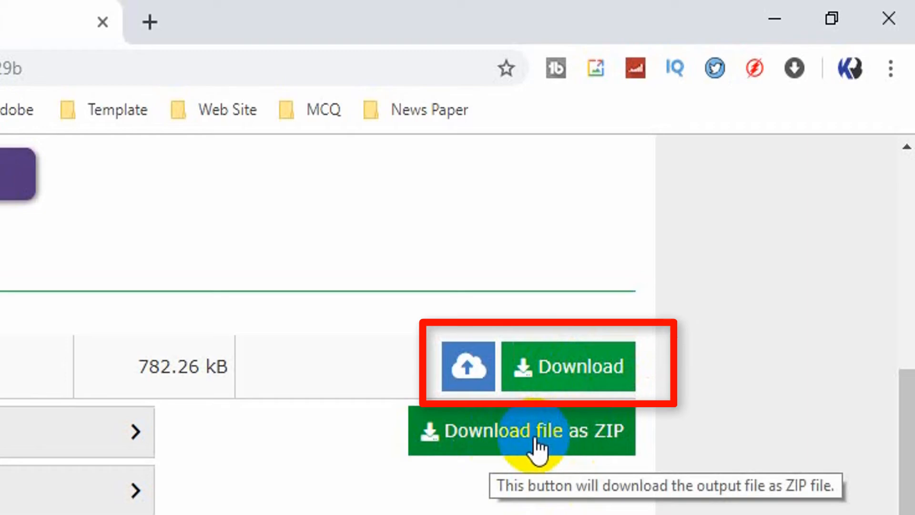
Step: Download the converted Doc1234.jpg file and show it in the Downloads folder
{"action": "left_click", "coordinate": [580, 370]}
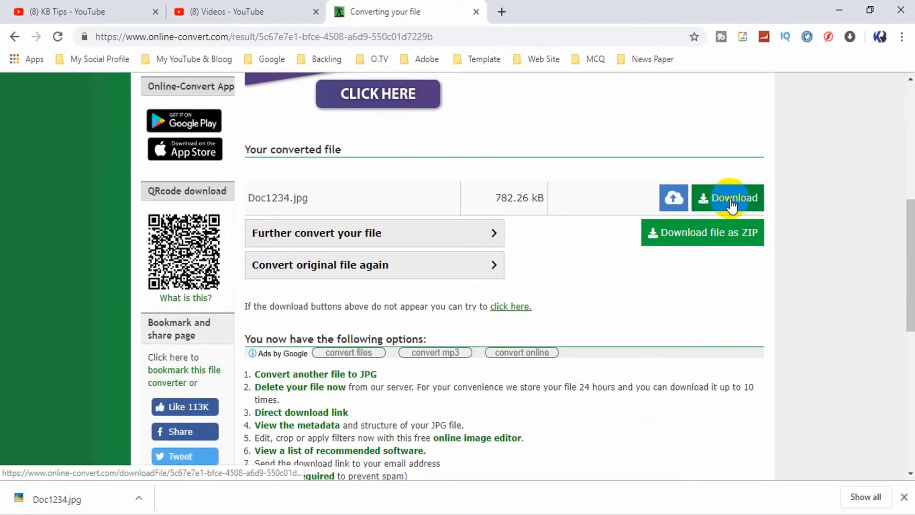
{"action": "left_click", "coordinate": [732, 200]}
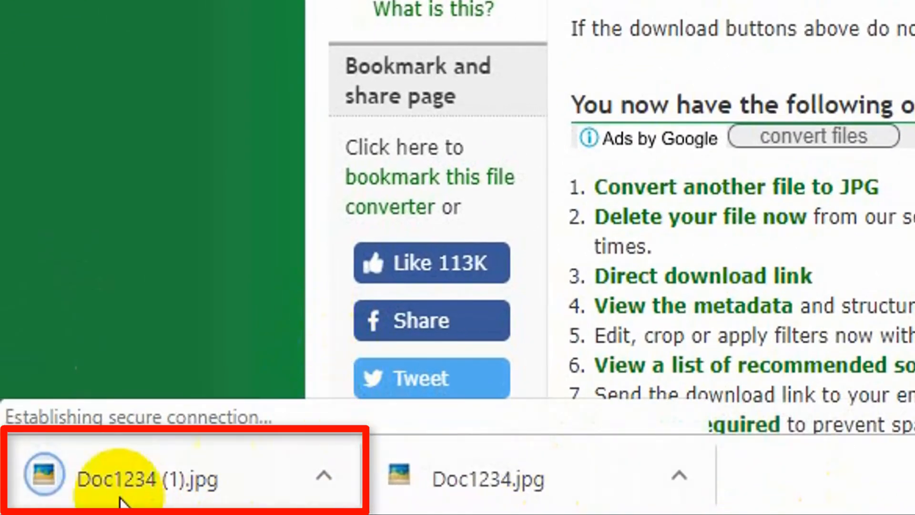
{"action": "left_click", "coordinate": [317, 478]}
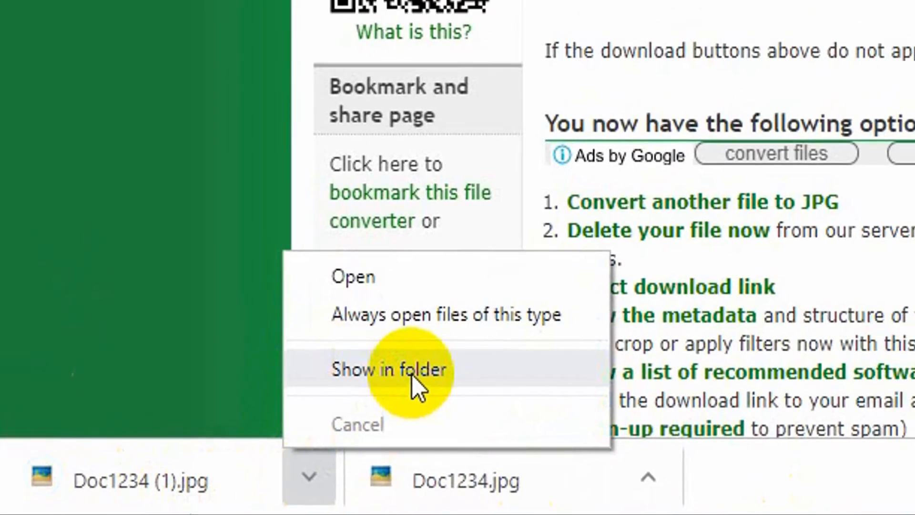
{"action": "left_click", "coordinate": [438, 380]}
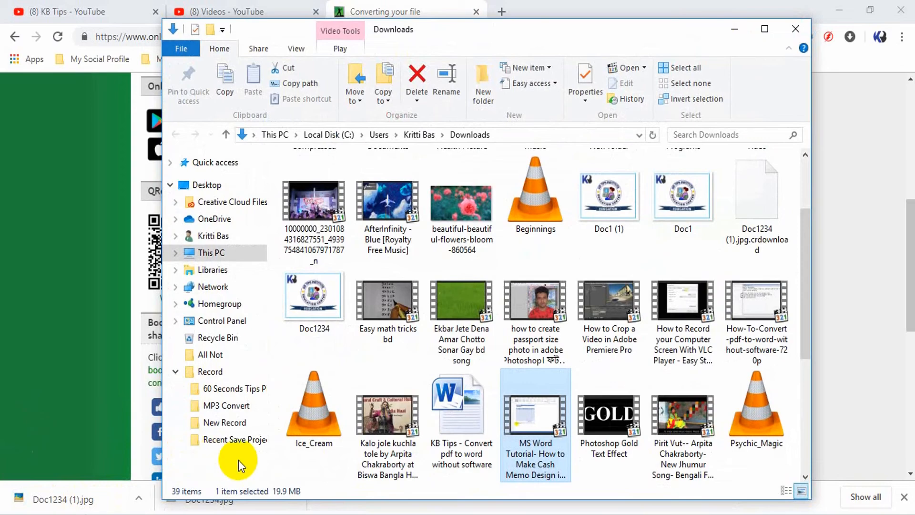
Step: Preview the Doc1234 JPG image from the Downloads folder and examine the logo's text, illustration and edges up close
{"action": "left_click", "coordinate": [388, 248]}
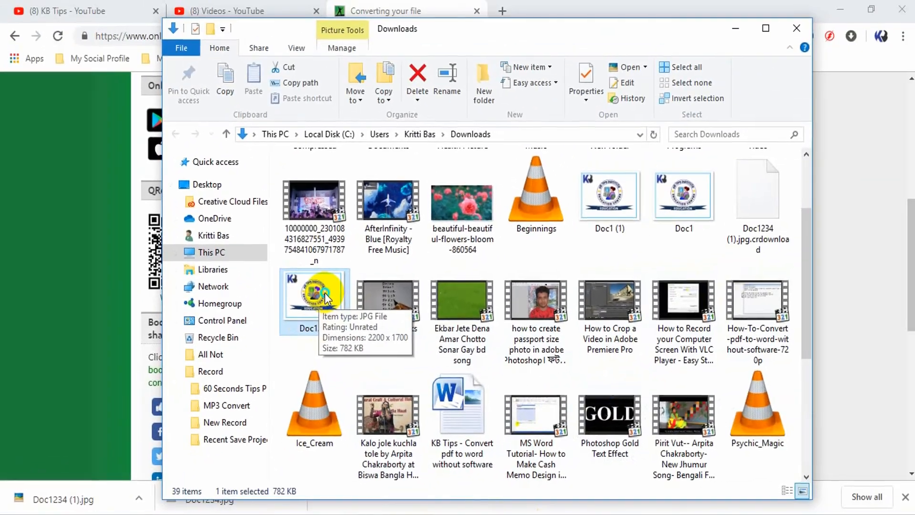
{"action": "right_click", "coordinate": [524, 156]}
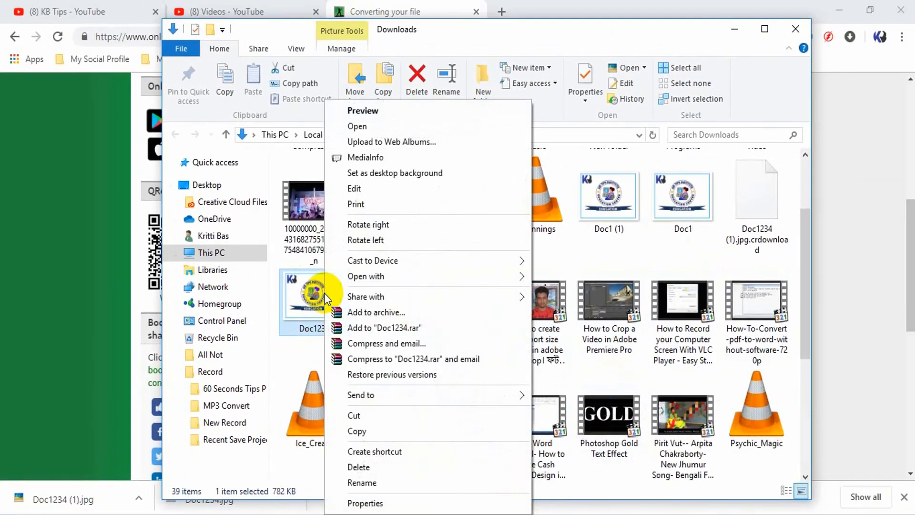
{"action": "left_click", "coordinate": [364, 111]}
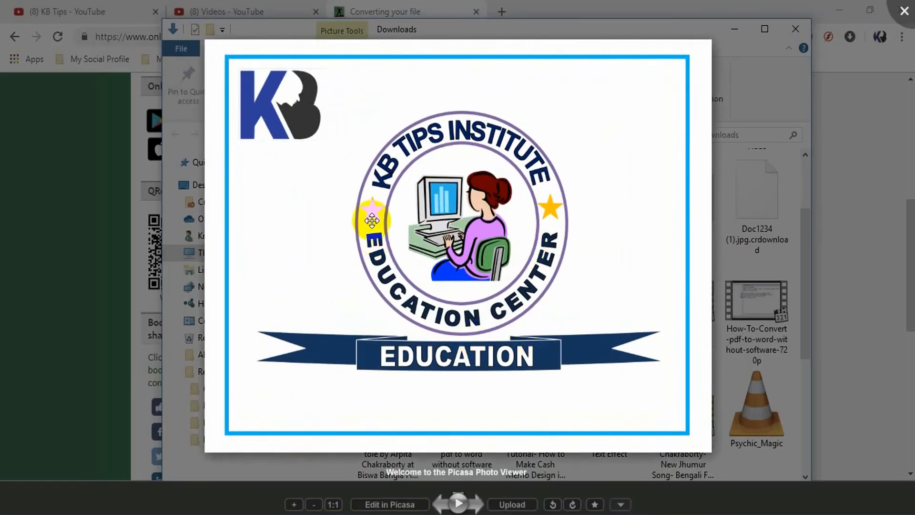
{"action": "left_click", "coordinate": [341, 247]}
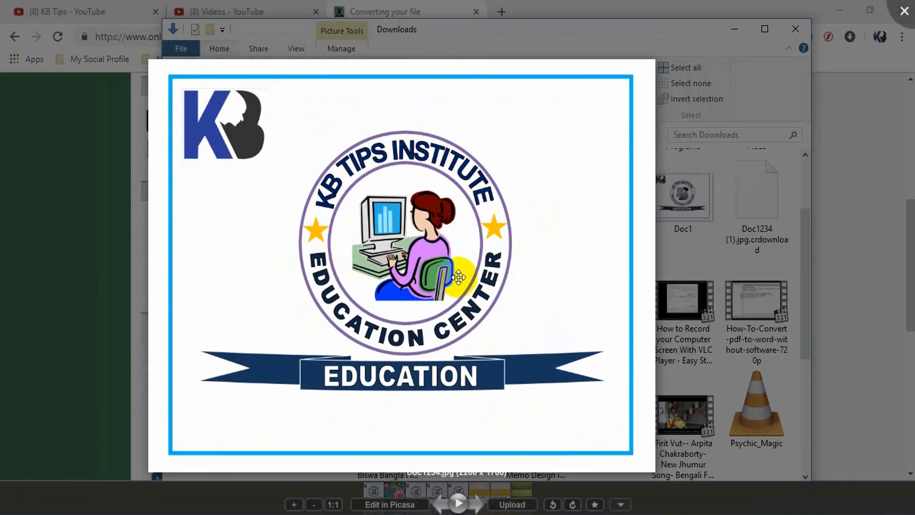
{"action": "scroll", "coordinate": [477, 286], "scroll_direction": "down", "scroll_amount": 4}
{"action": "scroll", "coordinate": [475, 294], "scroll_direction": "up", "scroll_amount": 5}
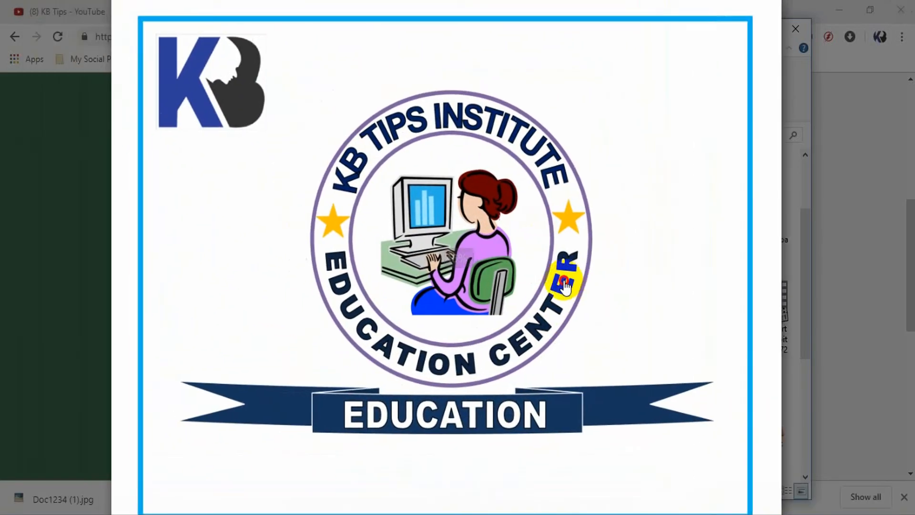
{"action": "left_click_drag", "start_coordinate": [564, 281], "coordinate": [565, 278]}
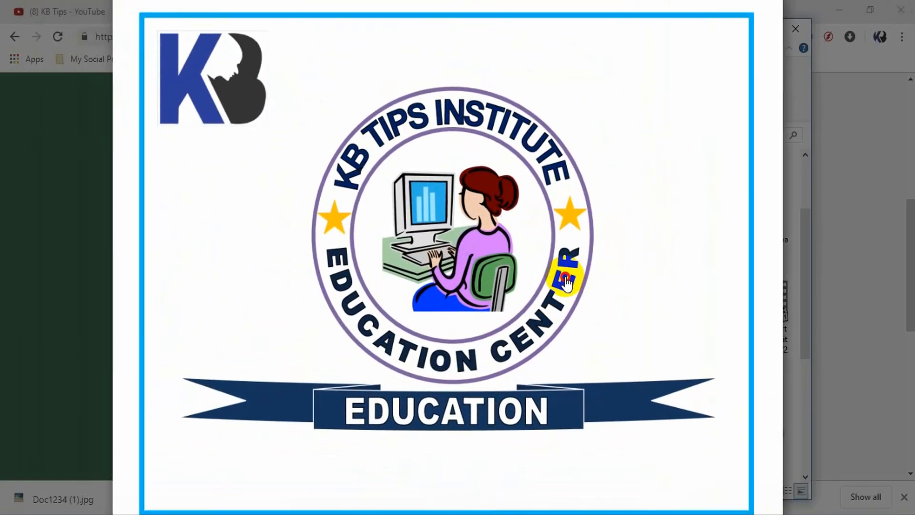
{"action": "scroll", "coordinate": [565, 281], "scroll_direction": "down", "scroll_amount": 3}
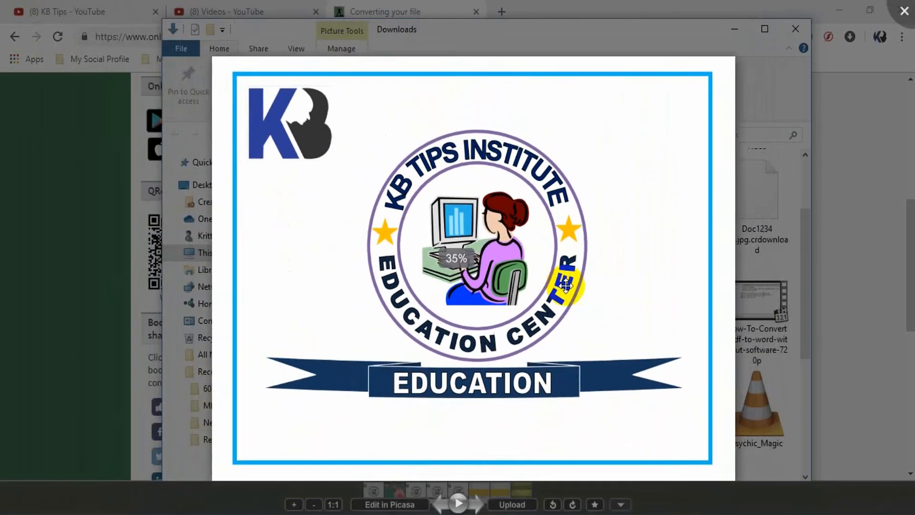
{"action": "left_click_drag", "start_coordinate": [561, 276], "coordinate": [554, 252]}
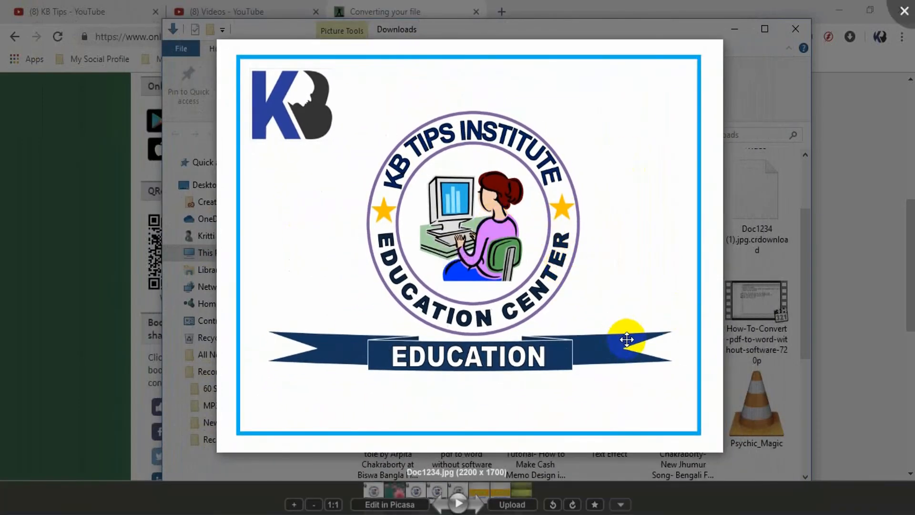